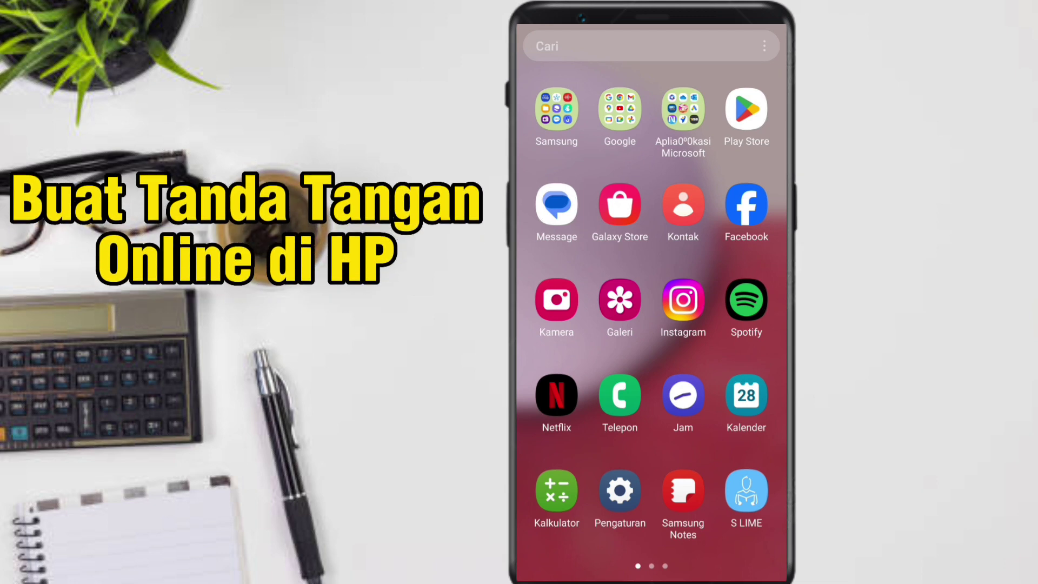
Search the Google Play Store for 'wps' to find the installed WPS Office app
click(746, 110)
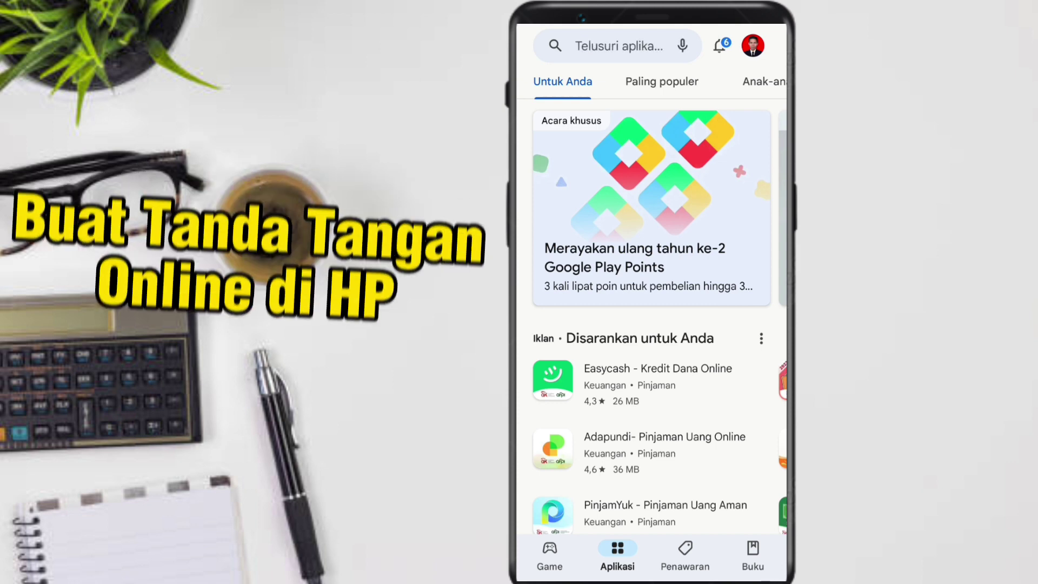
click(616, 45)
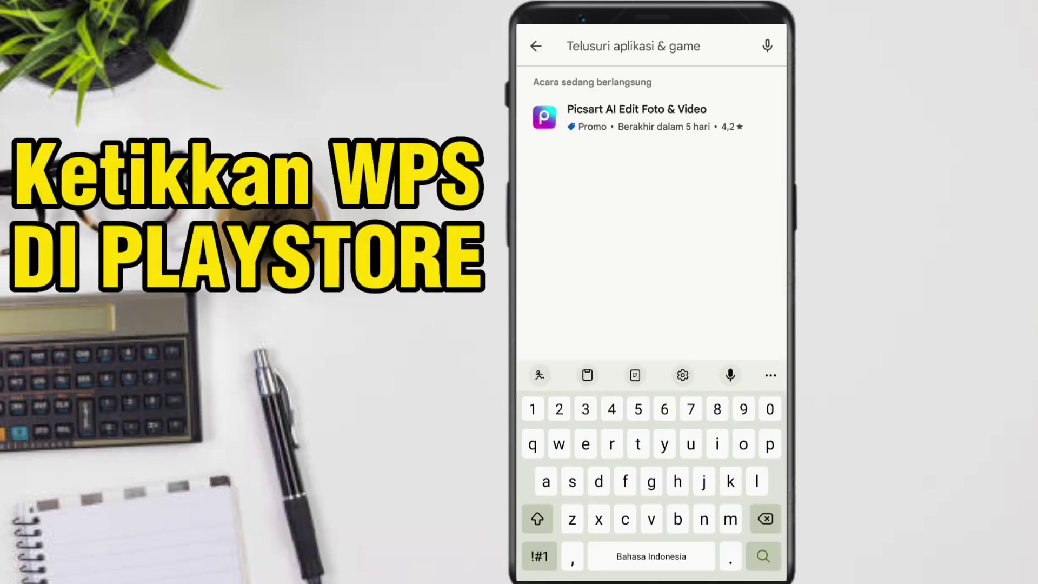
text(wps)
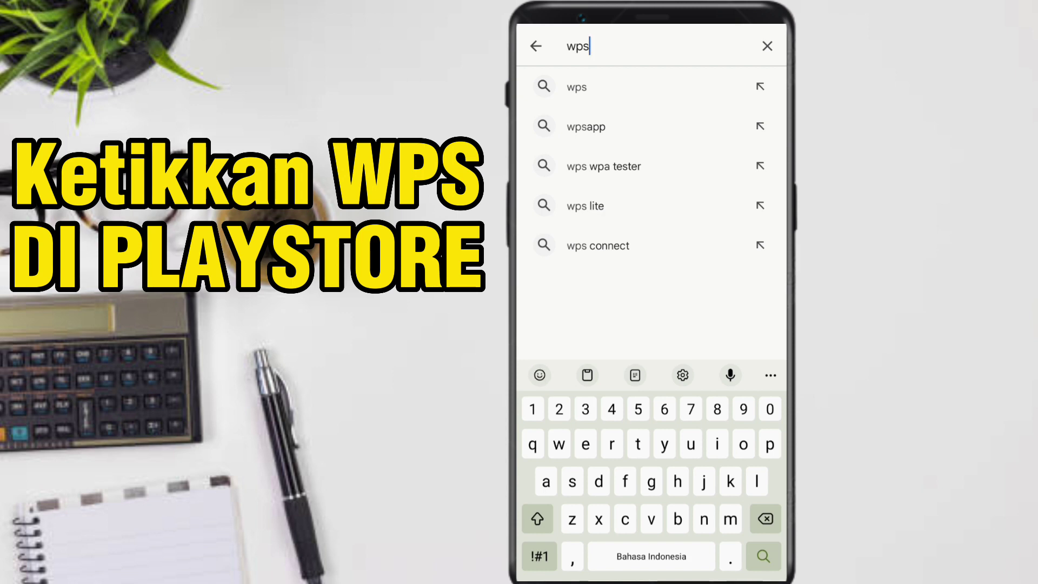
key(Return)
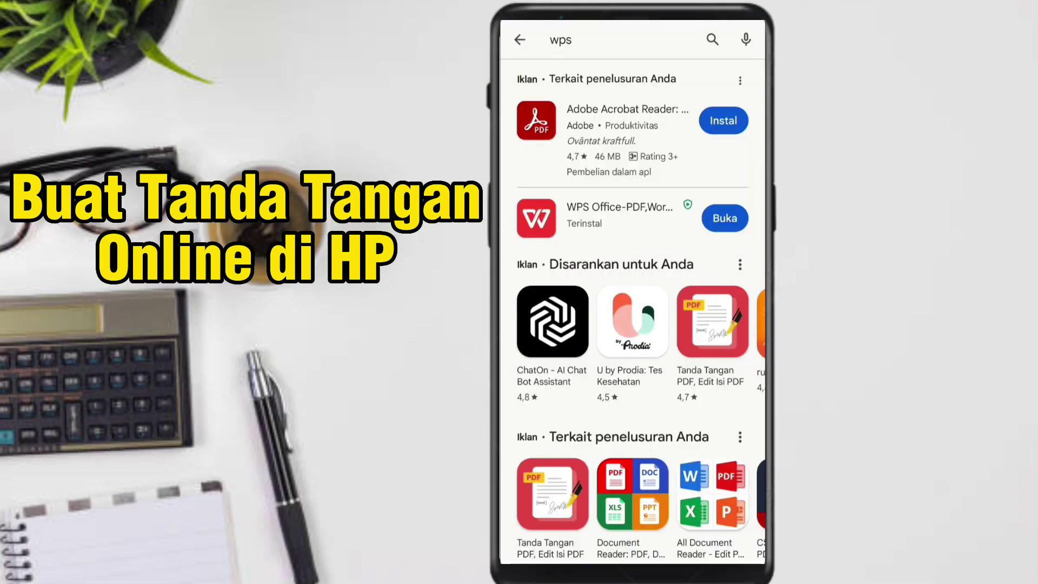
Launch WPS Office from the Play Store and switch to its File tab
click(725, 218)
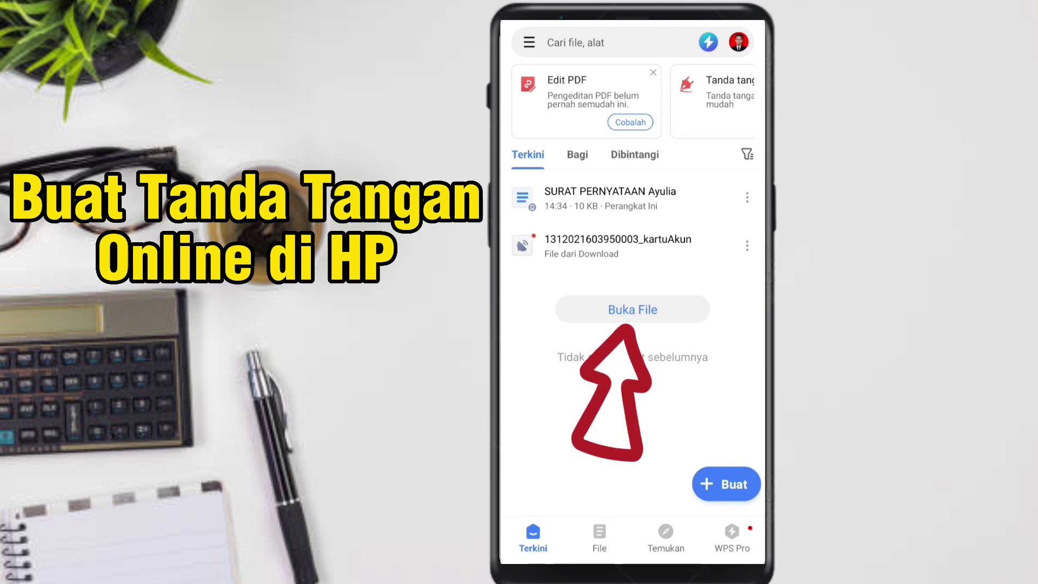
click(633, 309)
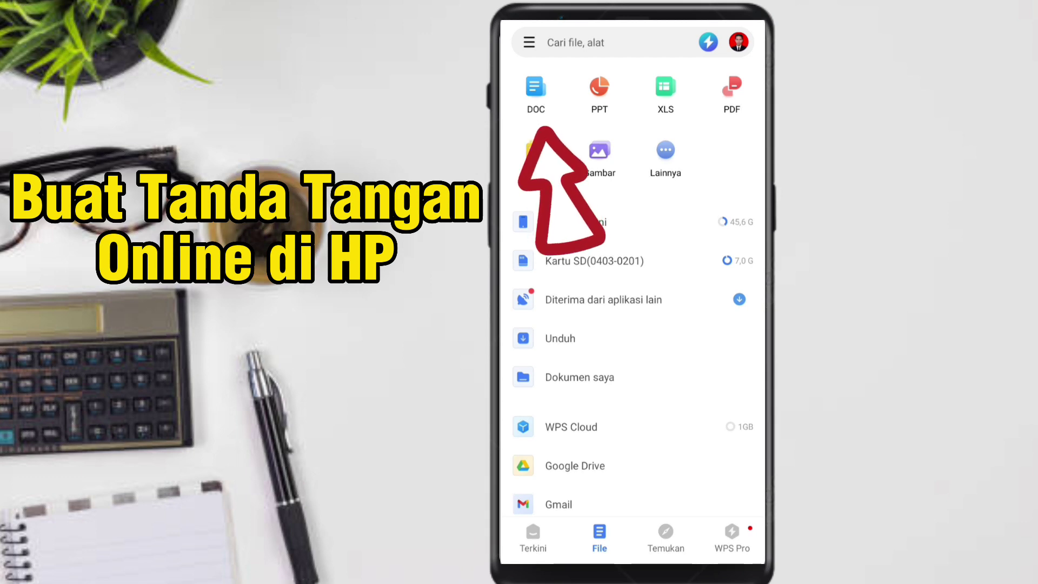
Open the SURAT LAMARAN document from the DOC category's Semua Dokumen list
click(536, 92)
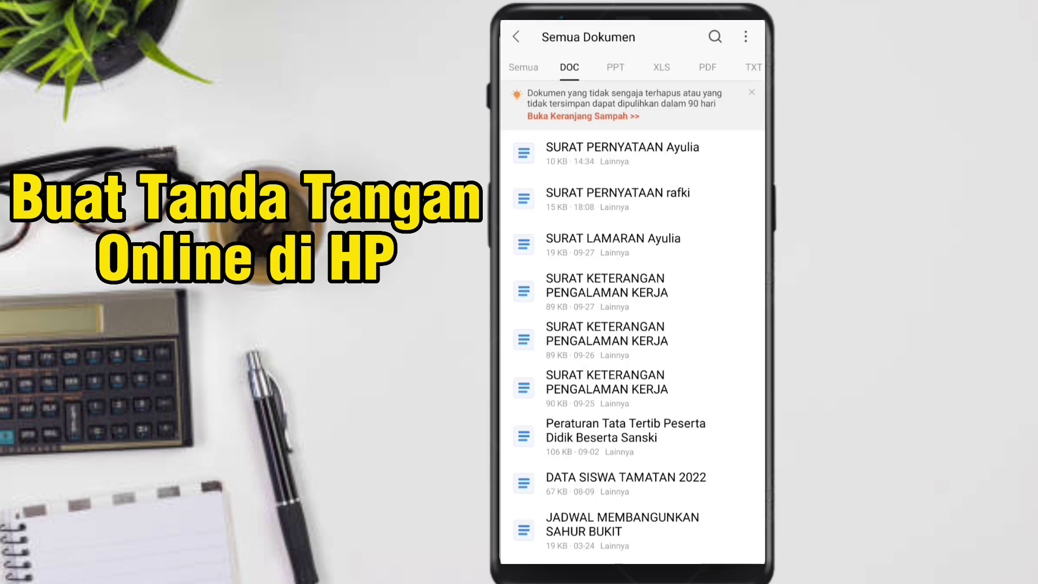
scroll(632, 346, down, 6)
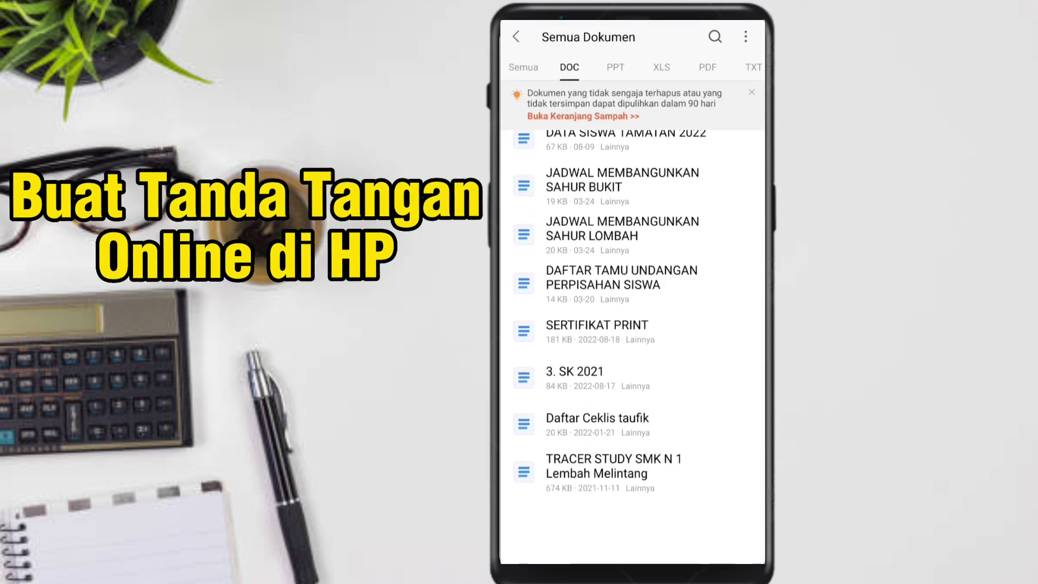
scroll(632, 346, up, 7)
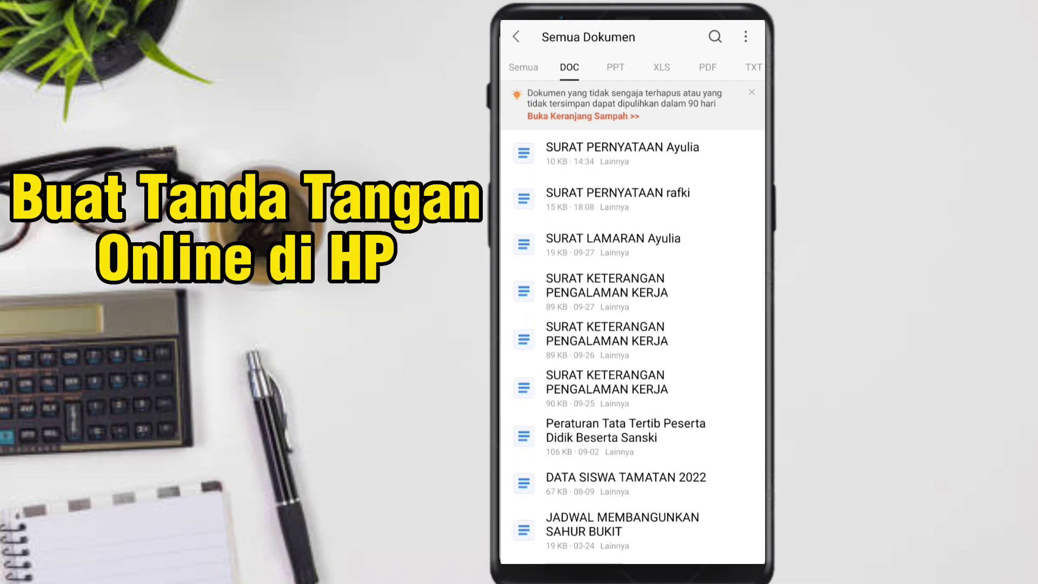
scroll(632, 346, down, 3)
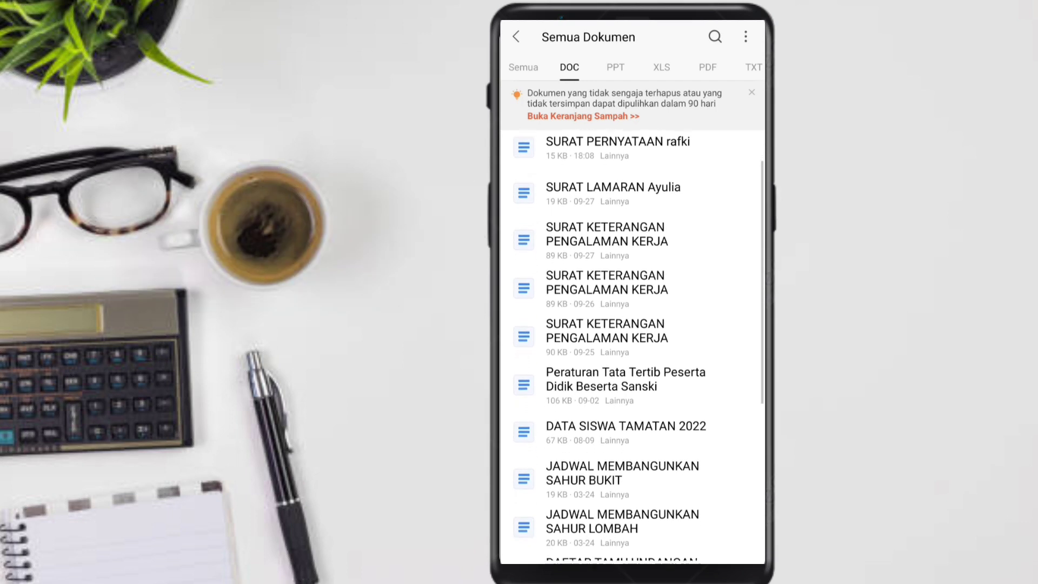
scroll(633, 346, up, 3)
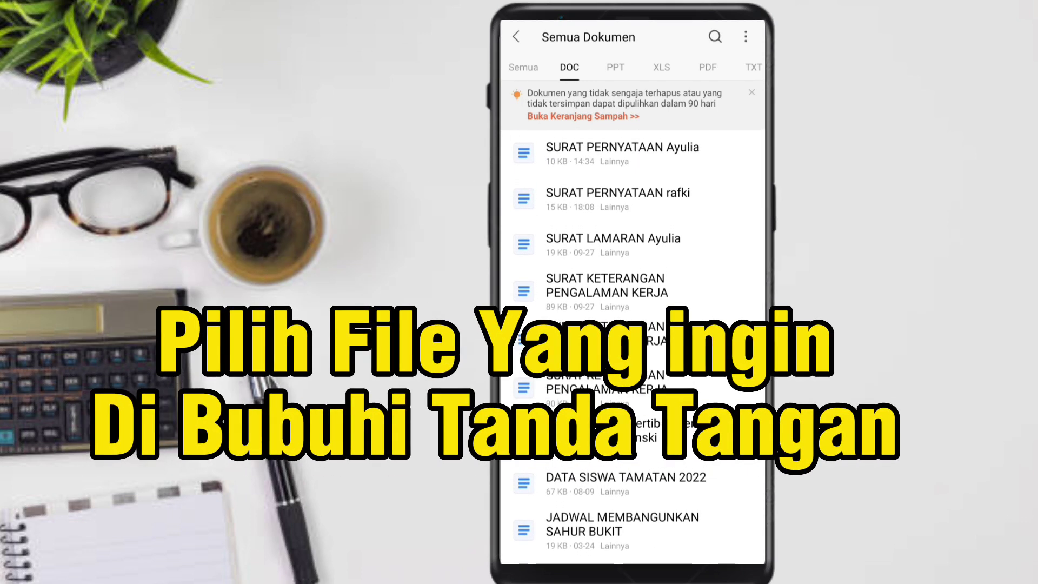
click(613, 245)
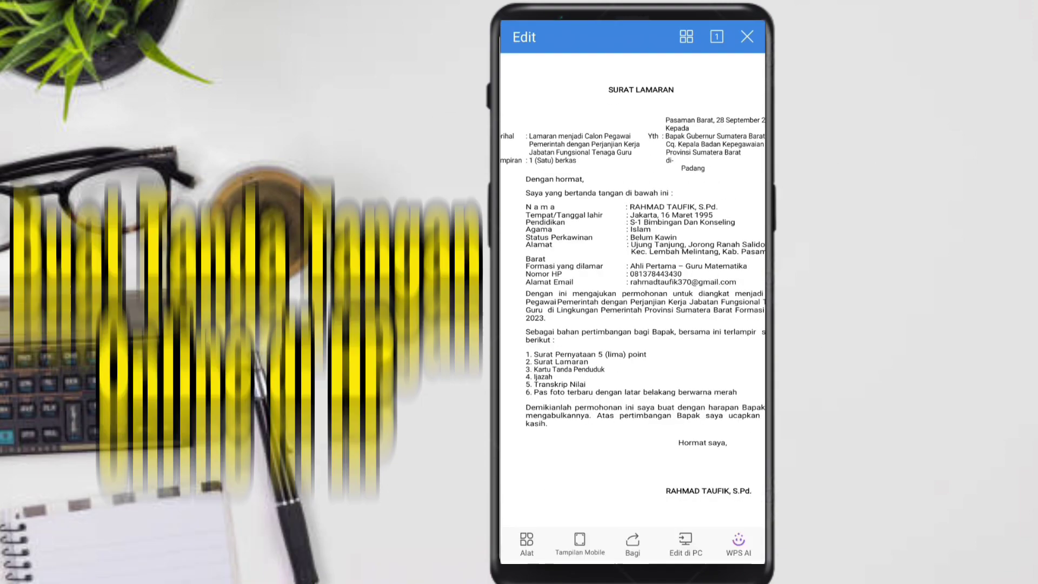
Restore the editing toolbars on the letter and open its file options menu
scroll(632, 270, down, 2)
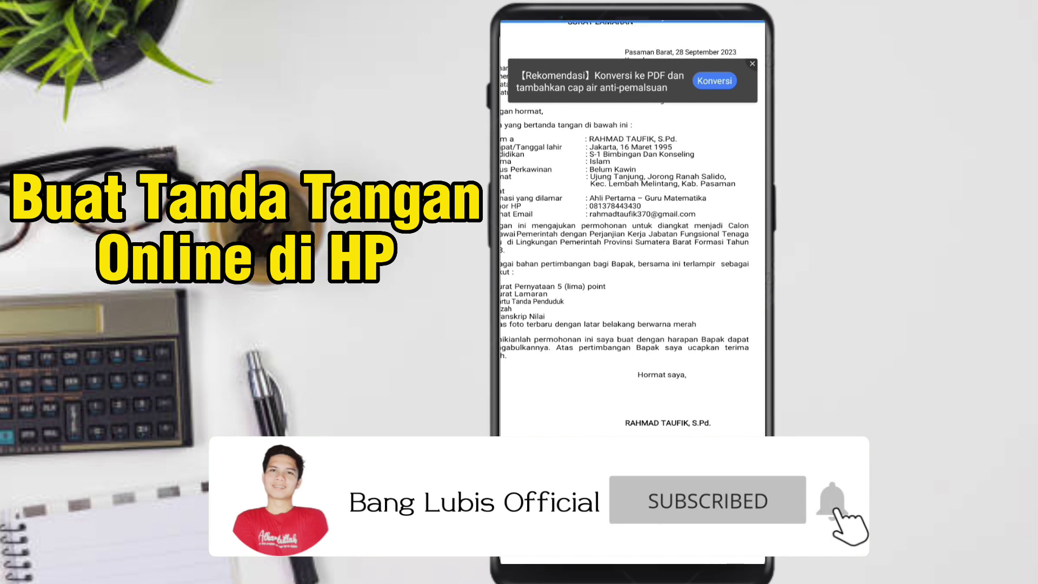
scroll(632, 216, left, 1)
scroll(633, 243, right, 1)
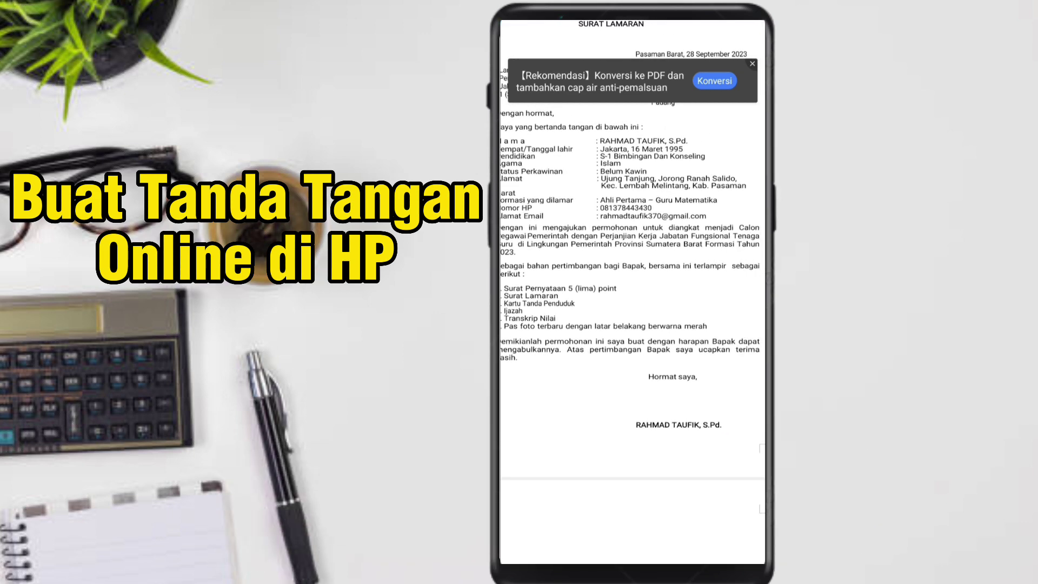
click(632, 271)
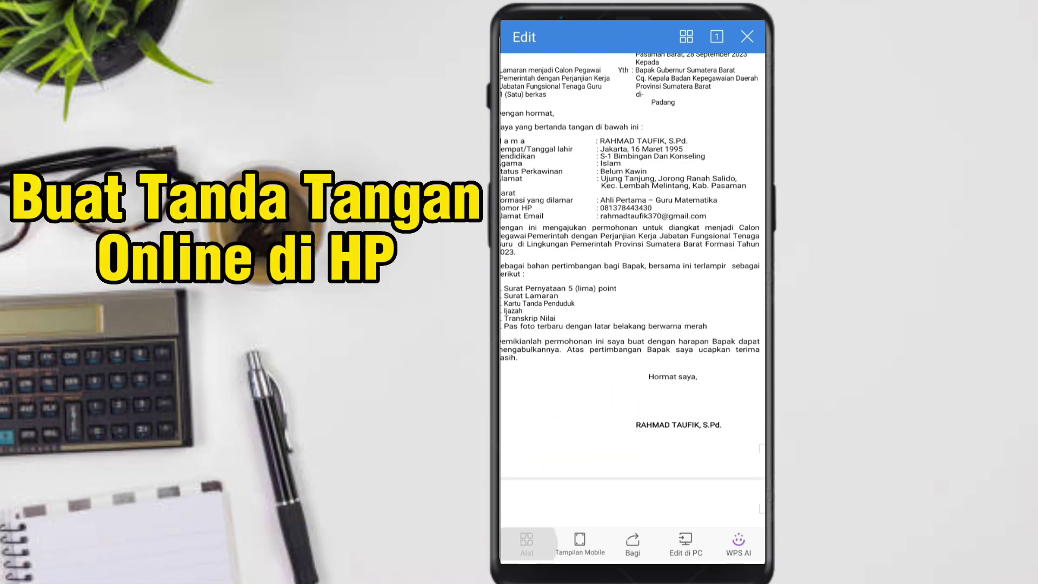
click(527, 543)
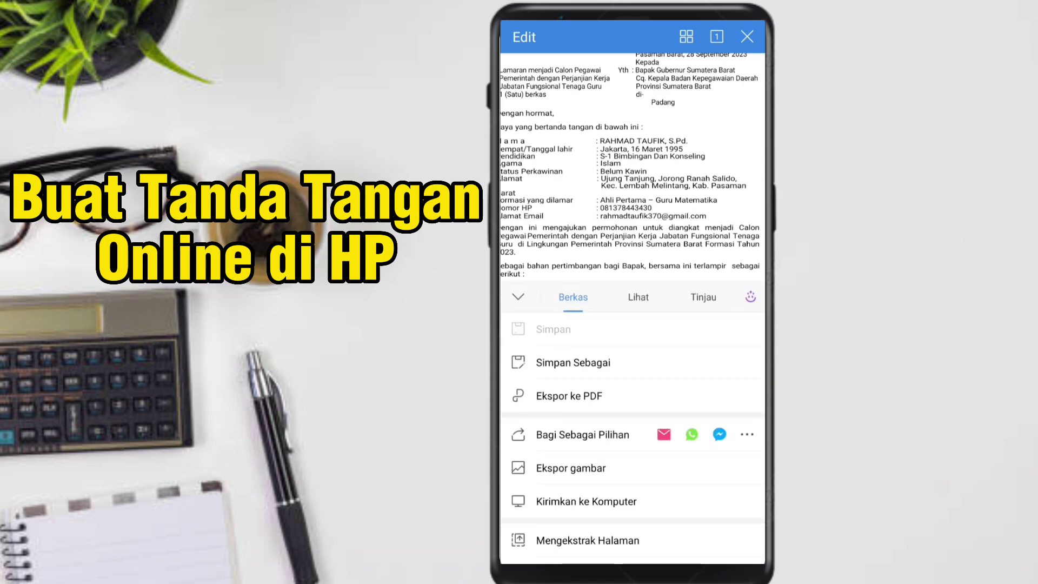
Go to the Lihat view settings and scroll to the Tanda Tangan signature options
scroll(633, 433, down, 5)
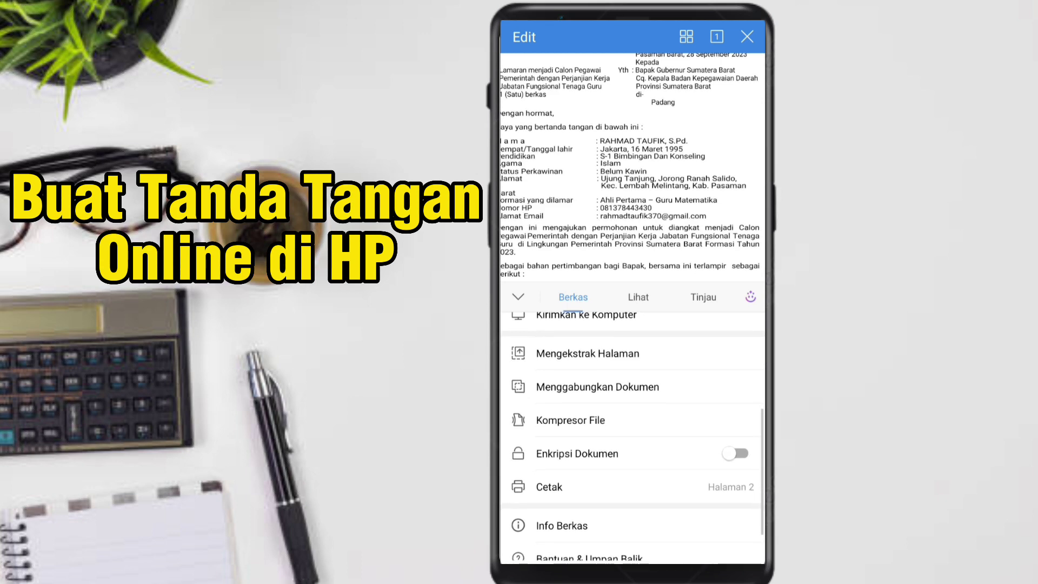
scroll(633, 433, down, 2)
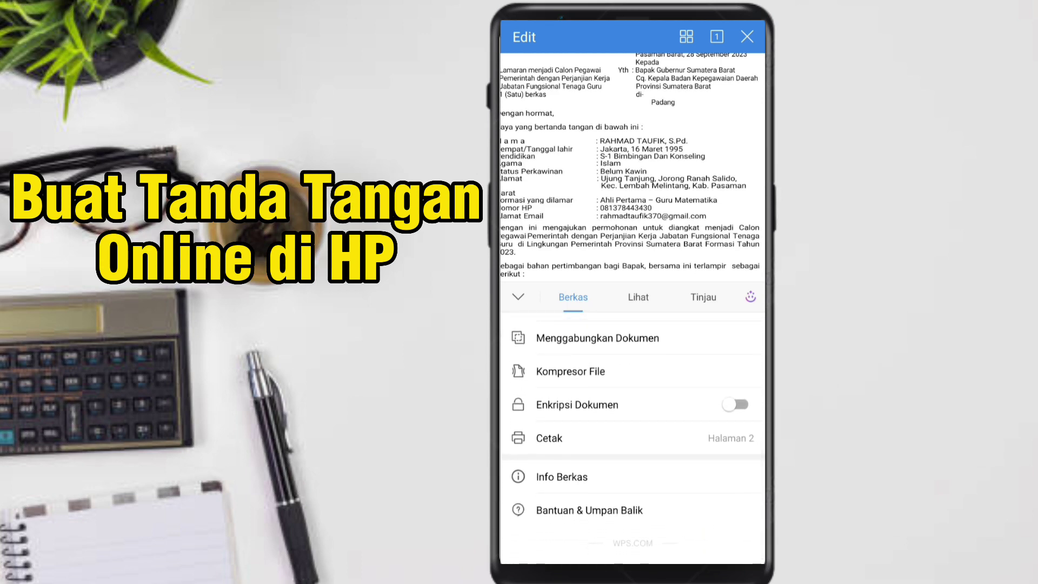
scroll(633, 432, up, 1)
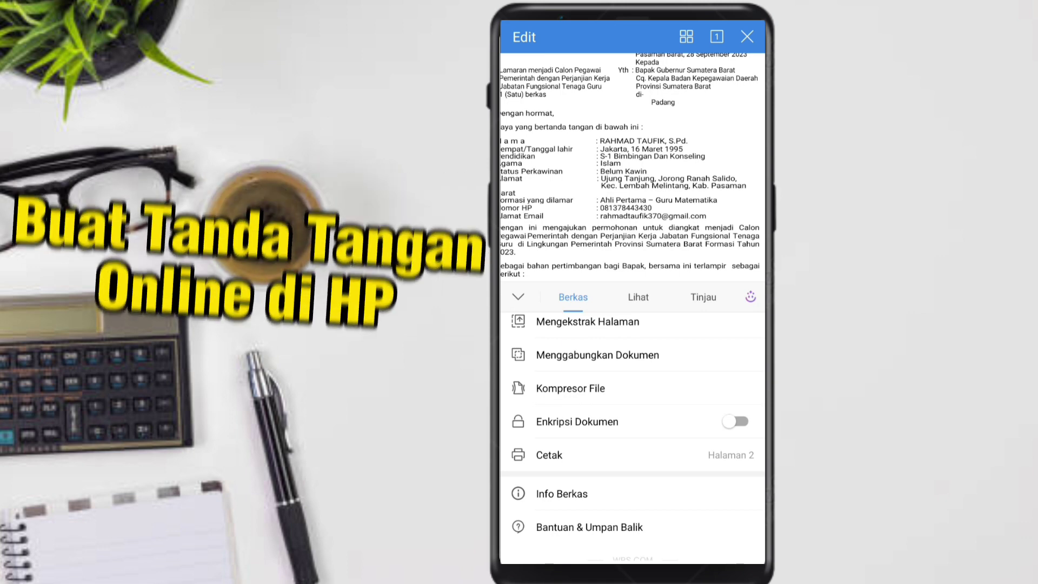
click(638, 297)
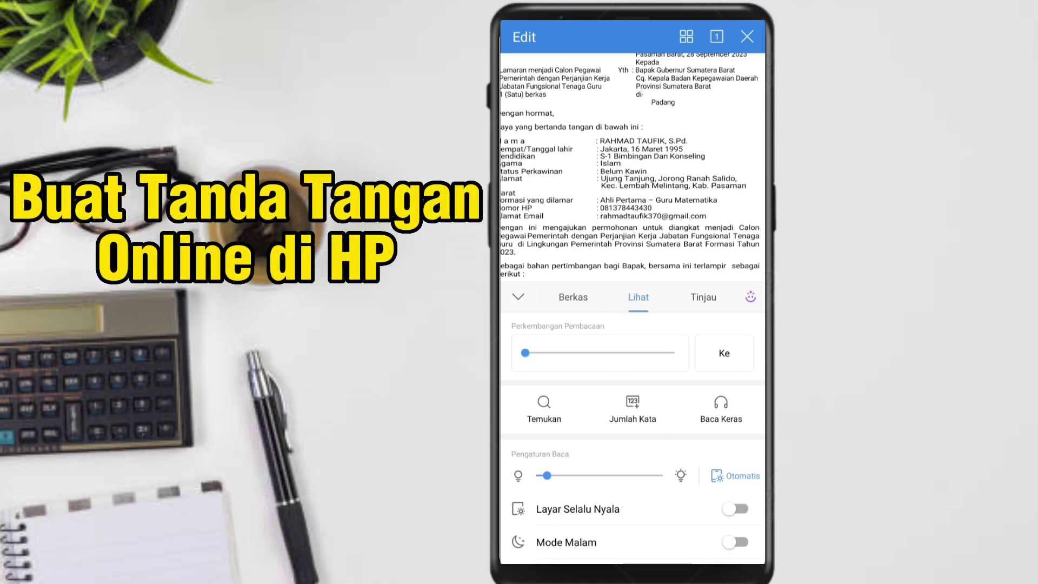
scroll(633, 433, down, 5)
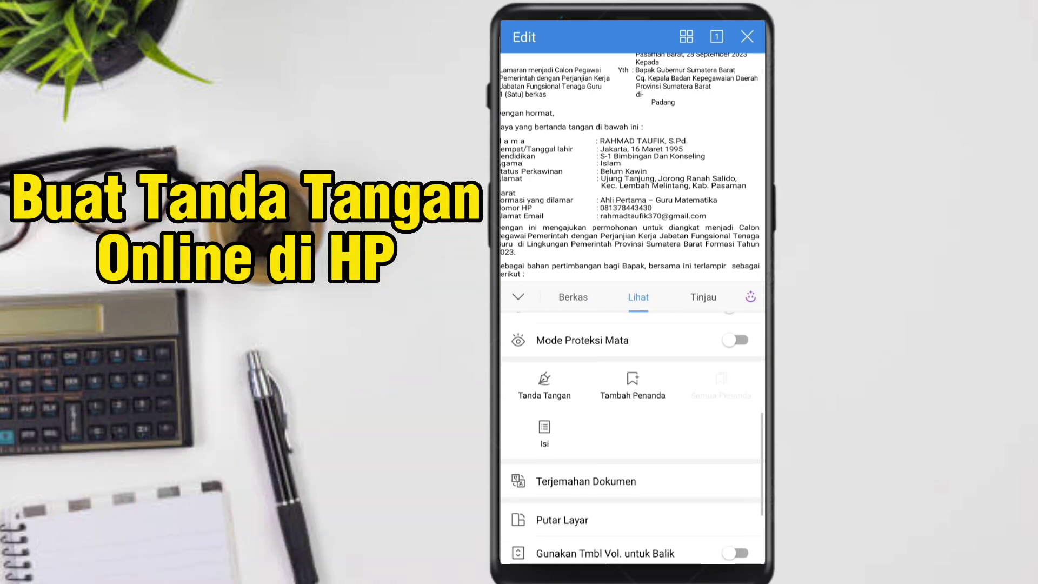
scroll(633, 433, down, 1)
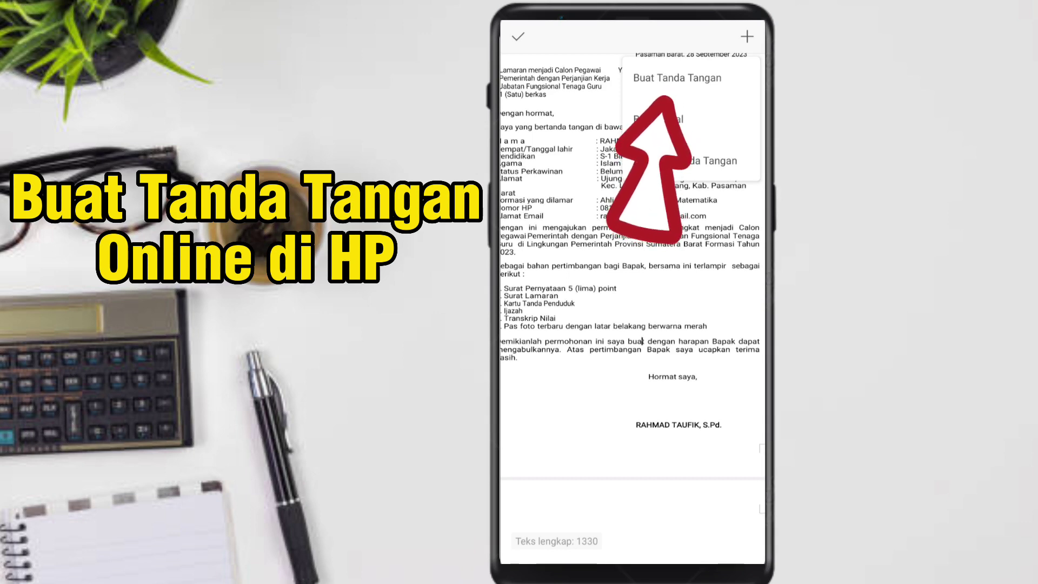
Draw a new signature via Buat Tanda Tangan and insert it with Selesai
click(678, 78)
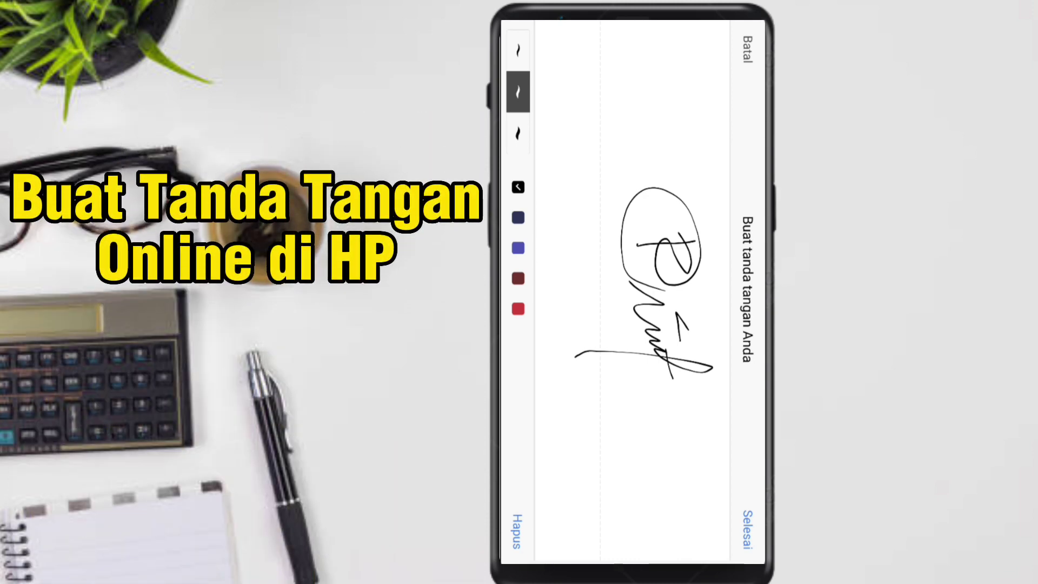
click(747, 529)
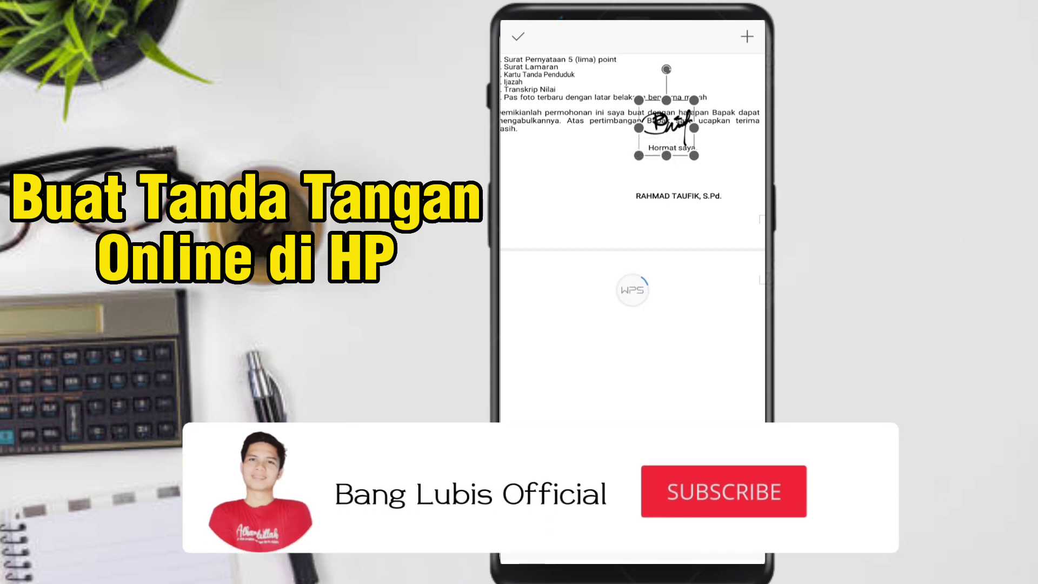
Drag the signature down above the signer's name and enlarge it
drag(667, 128, 657, 151)
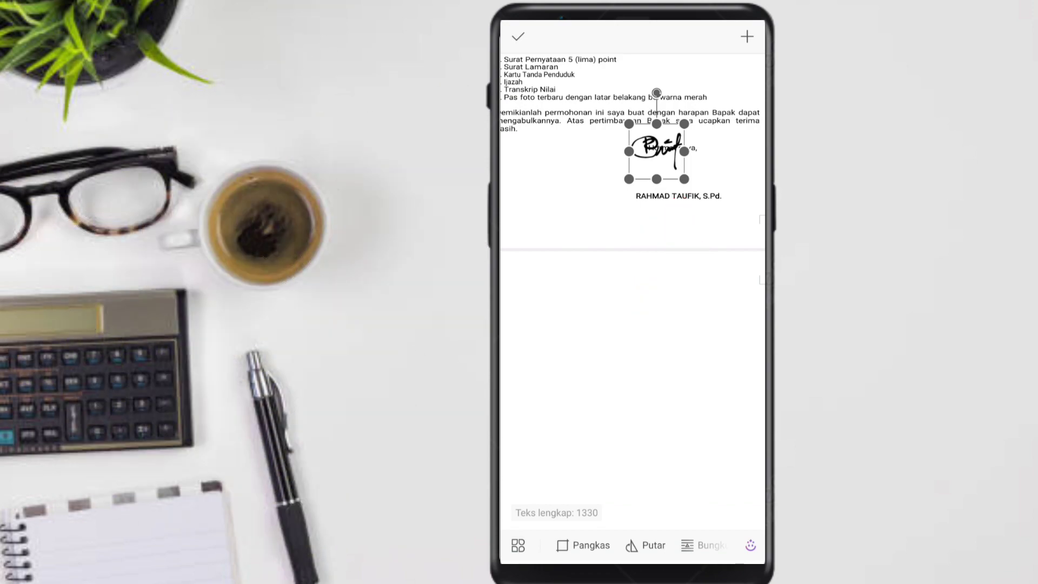
drag(684, 179, 728, 204)
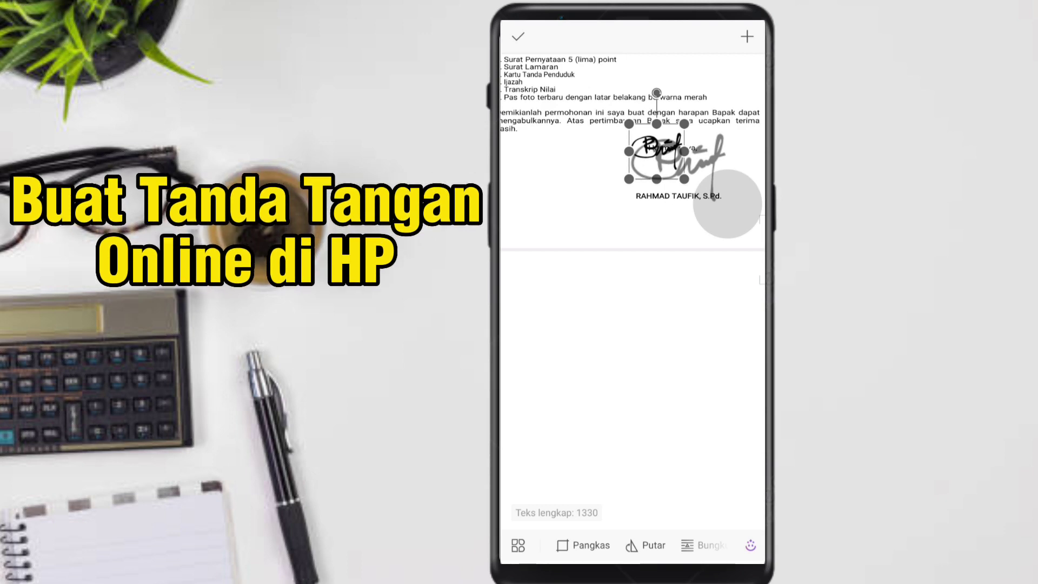
mouse_move(728, 204)
mouse_down()
mouse_move(734, 209)
mouse_move(686, 173)
mouse_up()
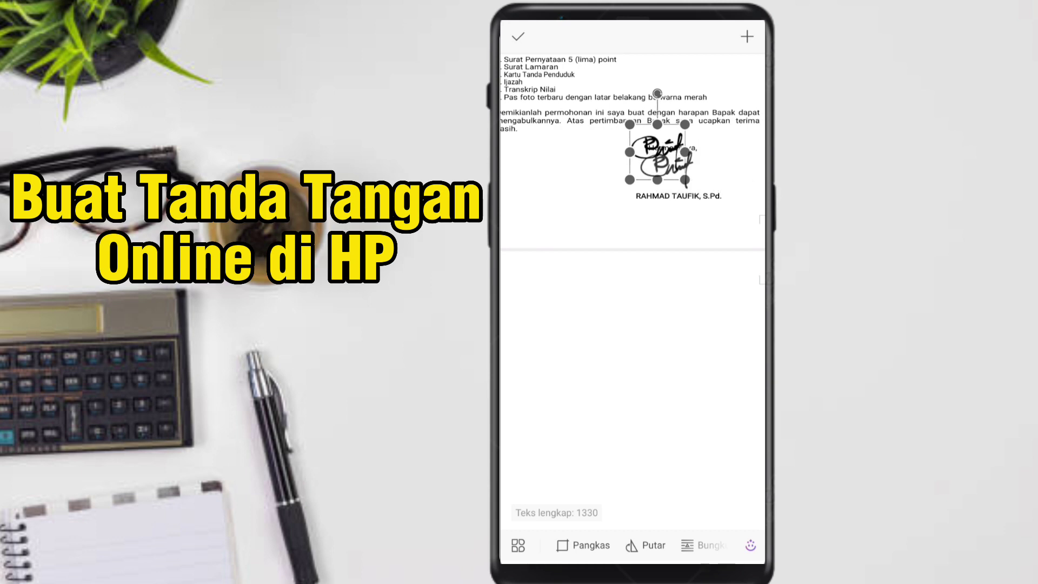
drag(658, 157, 663, 181)
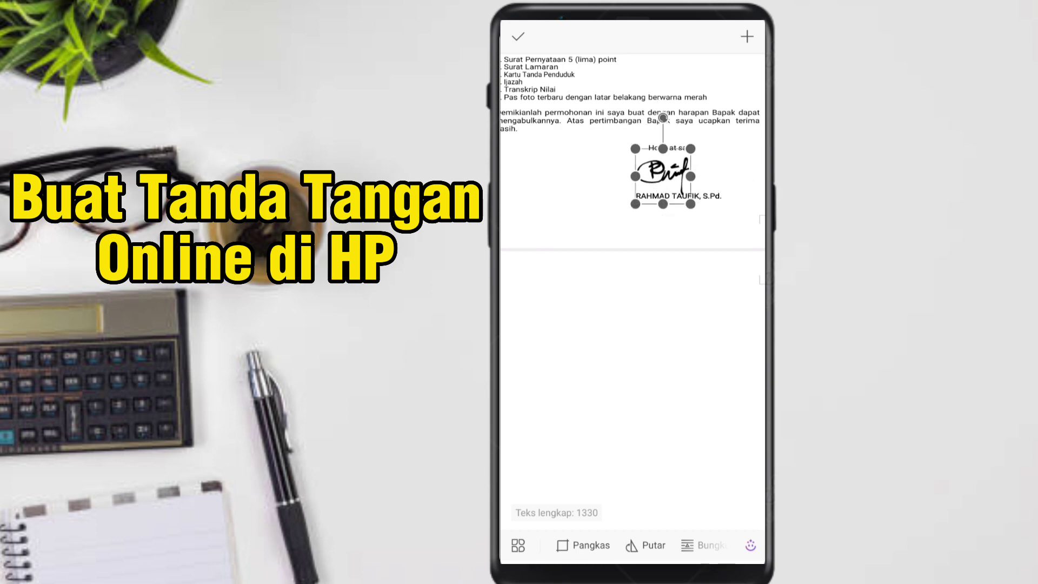
click(704, 173)
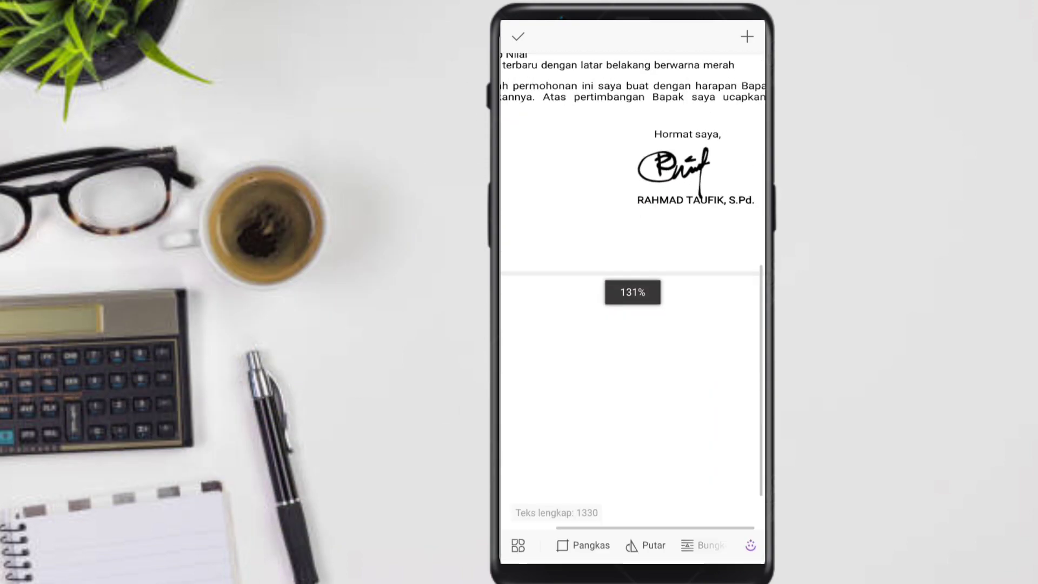
Enlarge the signature slightly more and check its placement beneath 'Hormat saya'
click(665, 172)
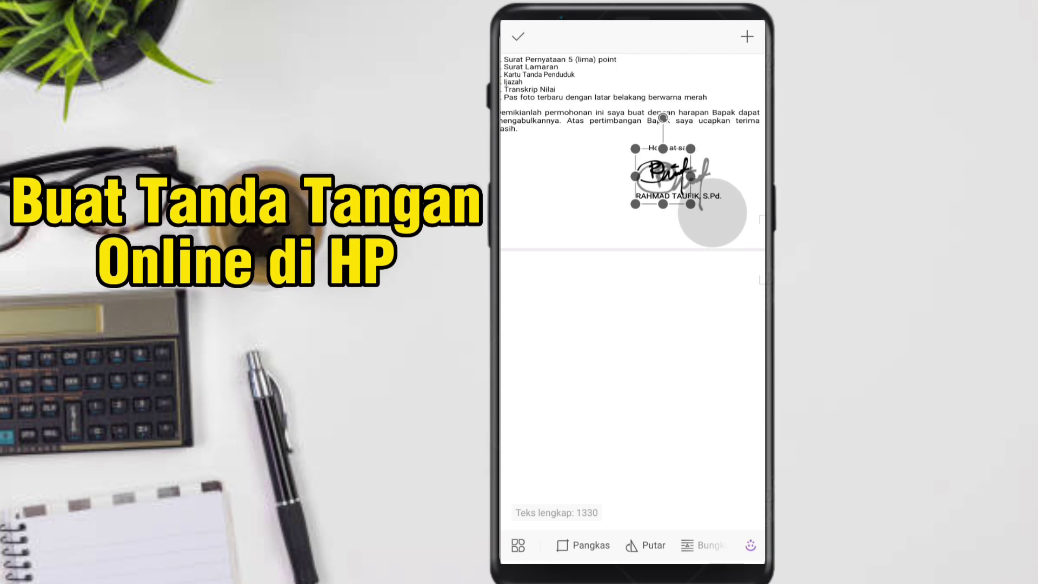
drag(705, 208, 710, 210)
click(698, 173)
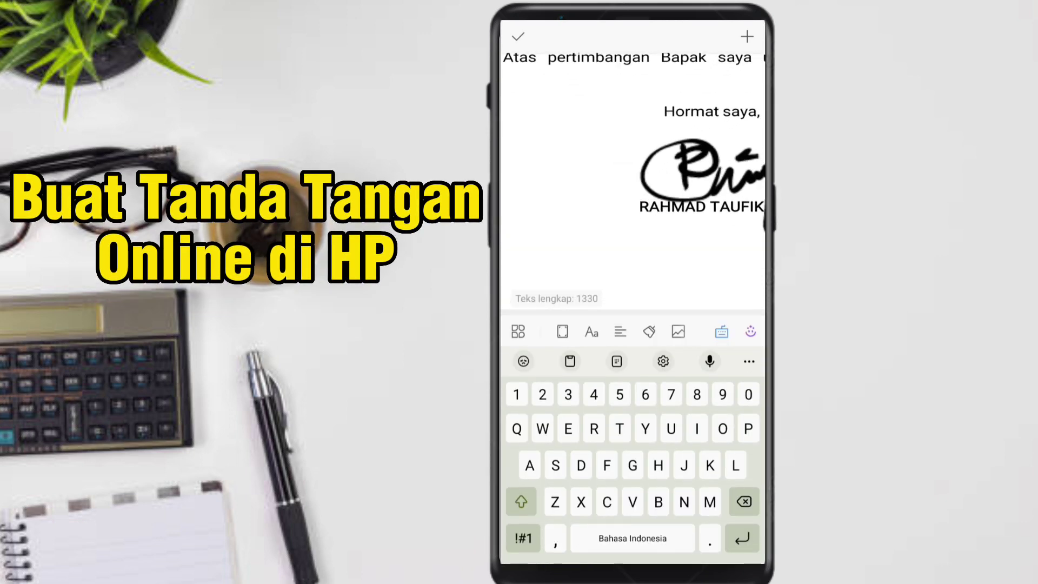
click(562, 216)
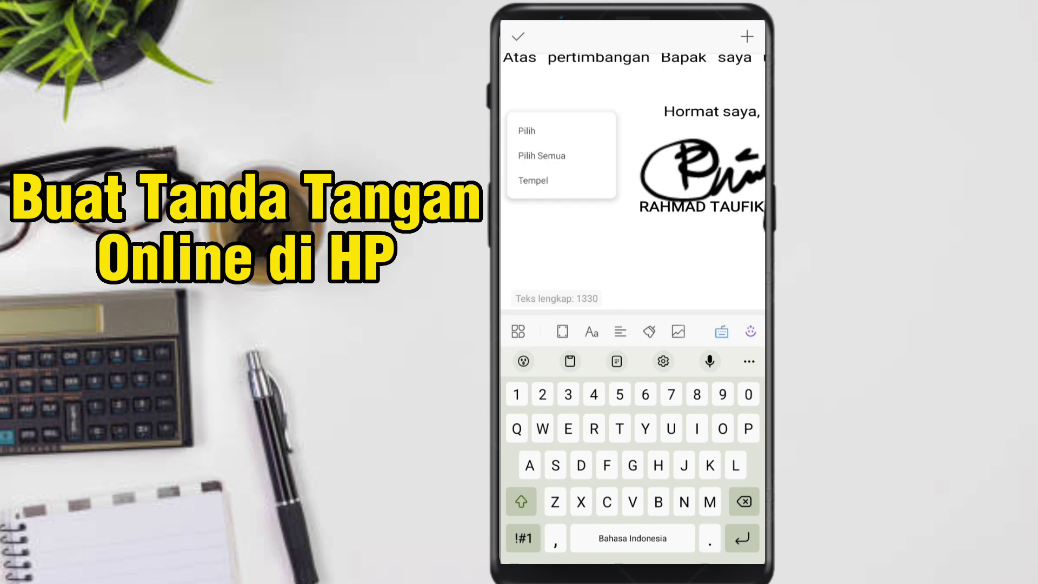
scroll(633, 173, down, 2)
scroll(633, 173, down, 3)
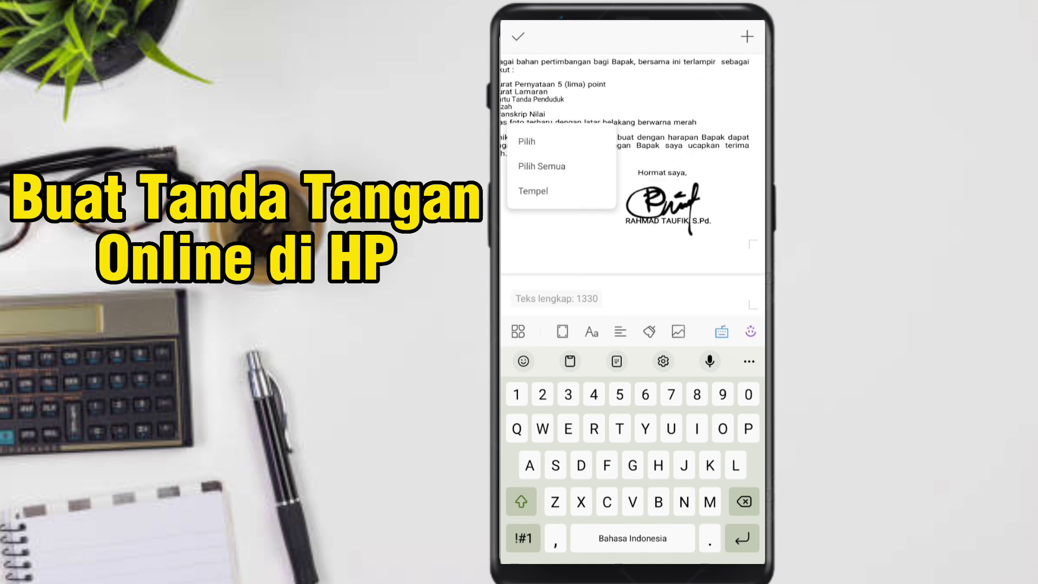
scroll(633, 163, down, 2)
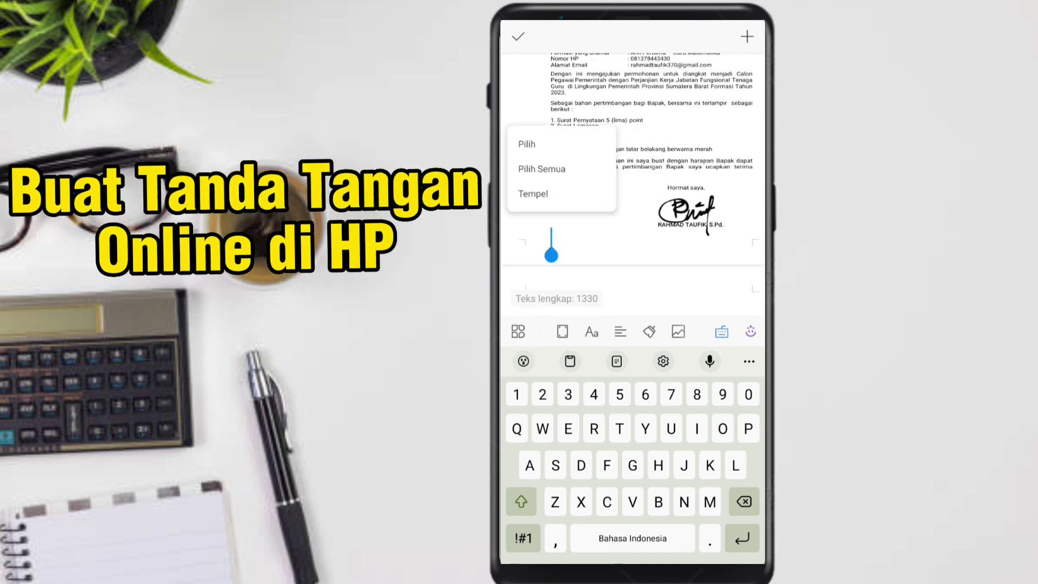
scroll(633, 163, up, 3)
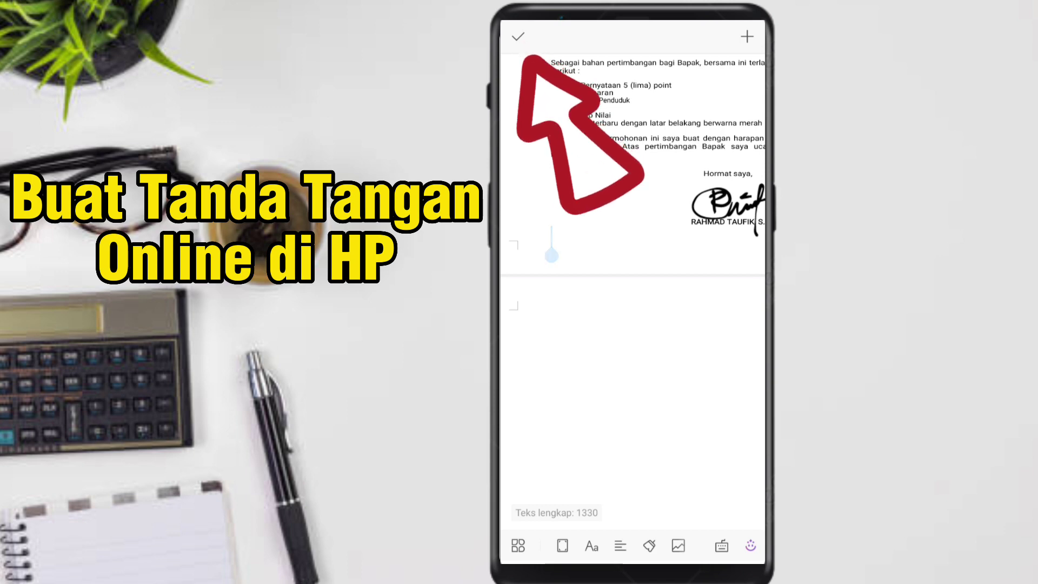
Confirm the signature edits with the check mark, save the letter, and review page one
click(518, 36)
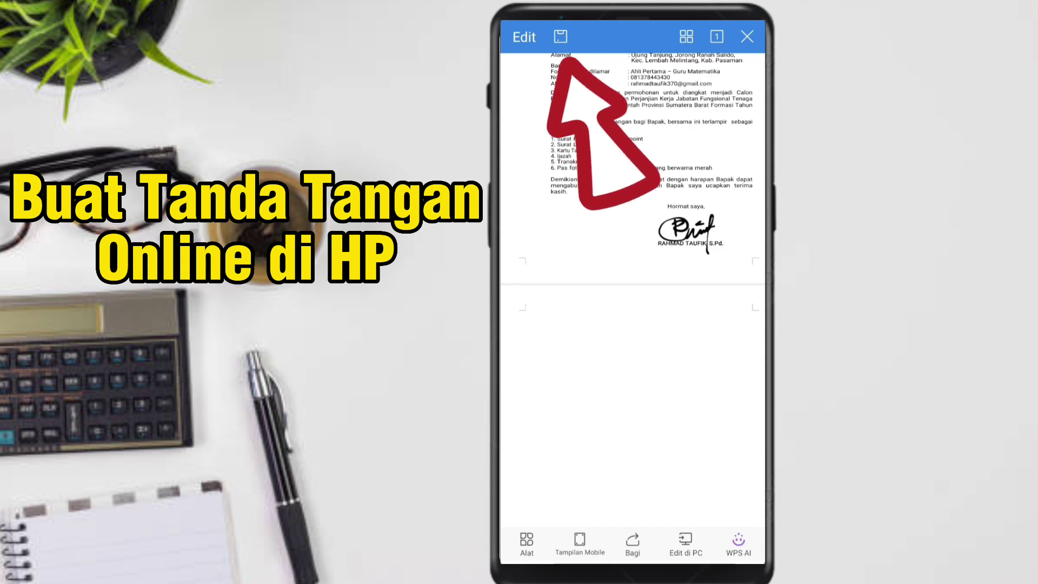
click(561, 37)
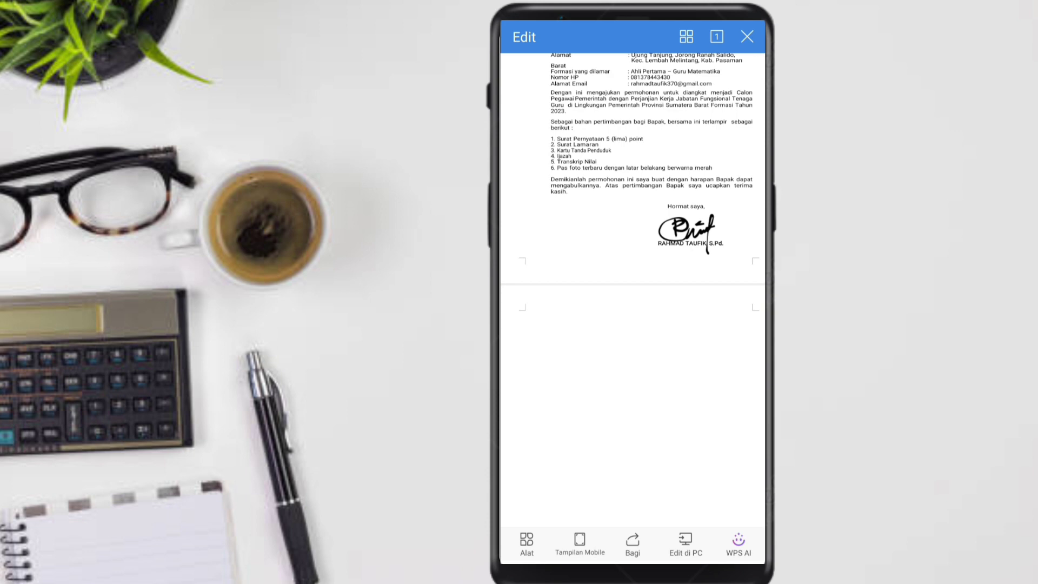
scroll(633, 162, up, 1)
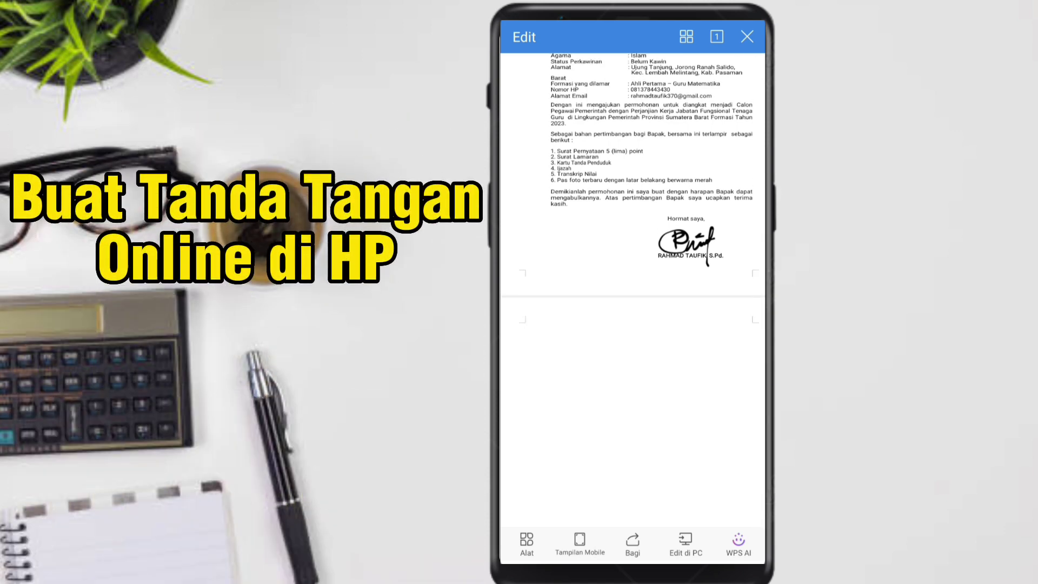
scroll(633, 270, up, 5)
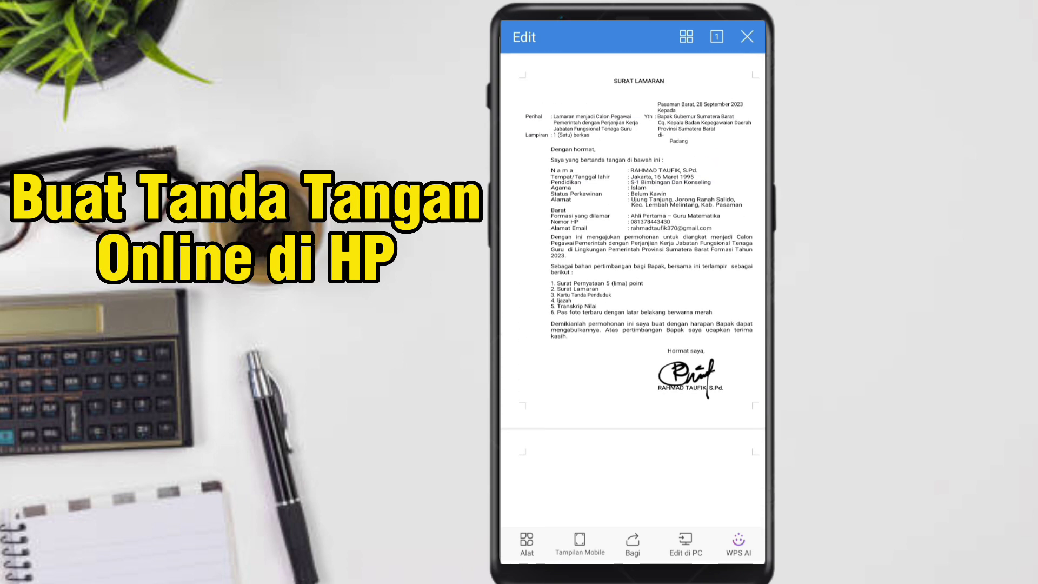